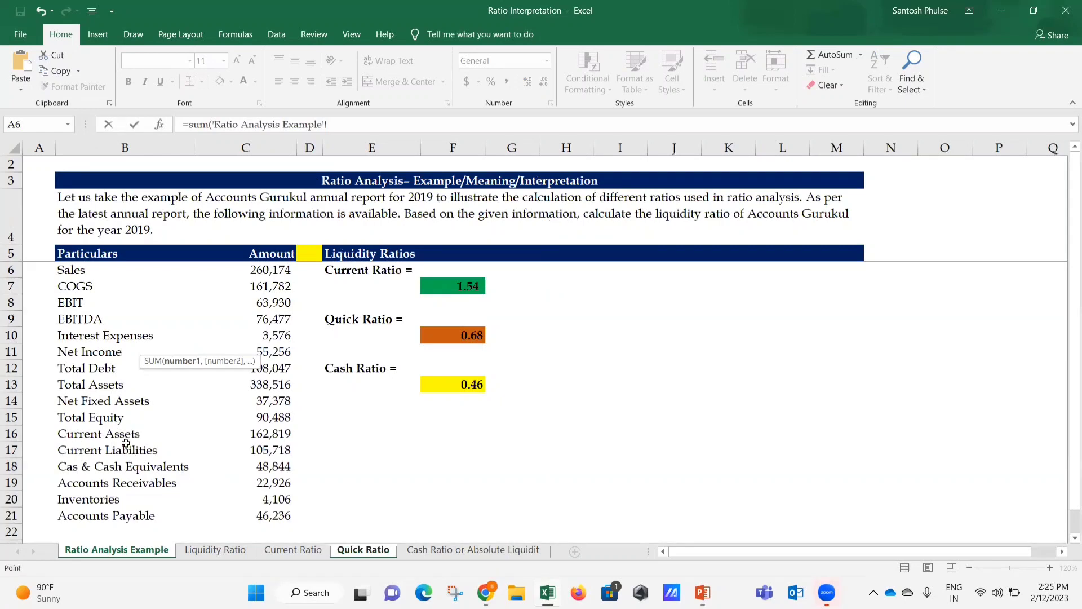
Step: Enter a first quick ratio formula: current assets plus cash, divided by current liabilities
click(263, 432)
text(+)
click(271, 466)
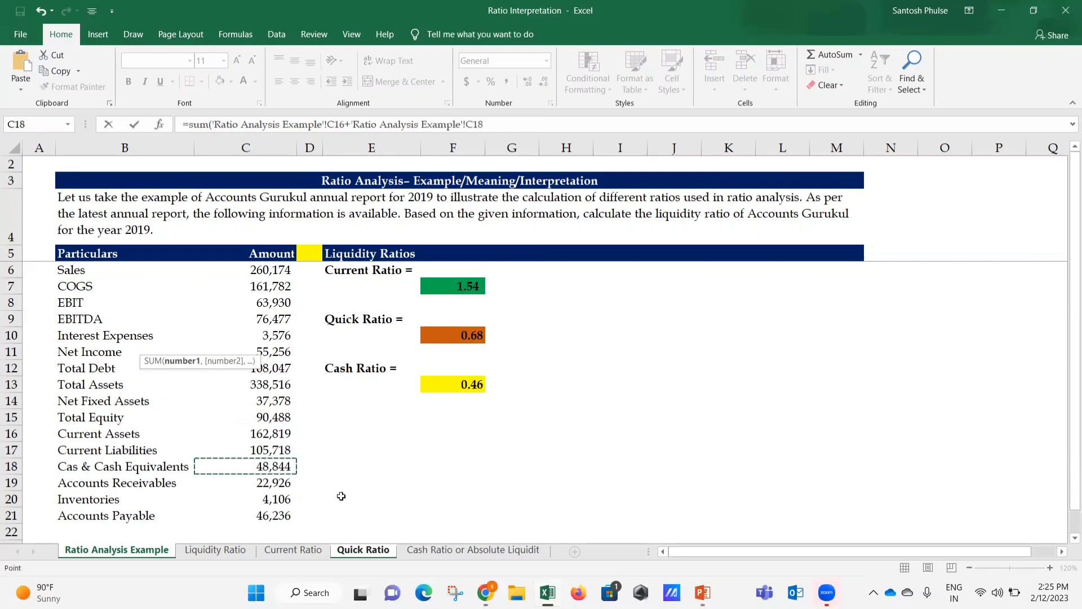
text()/)
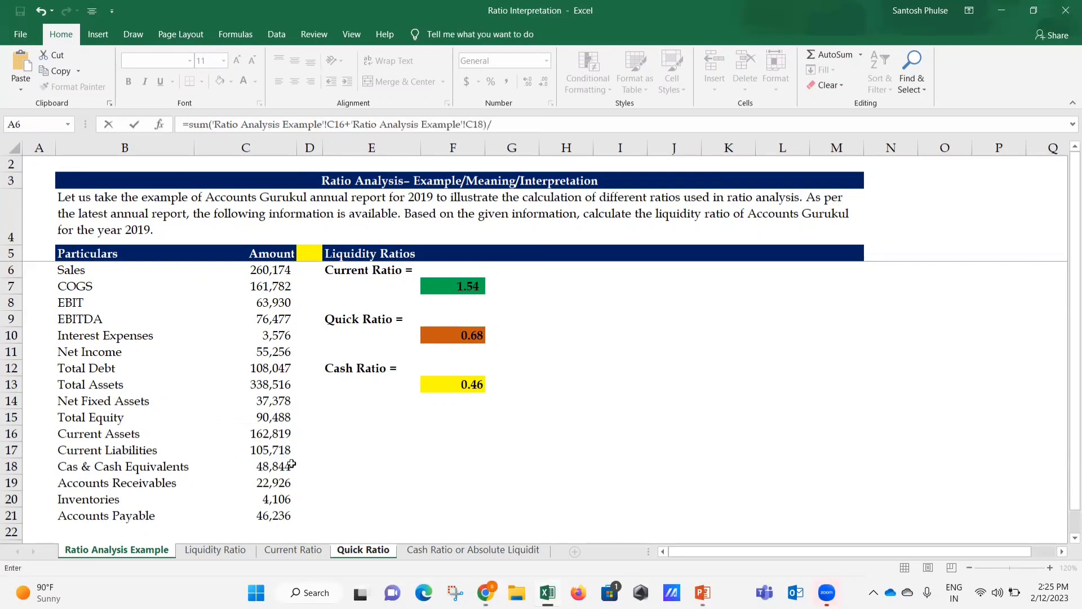
click(282, 454)
key(Return)
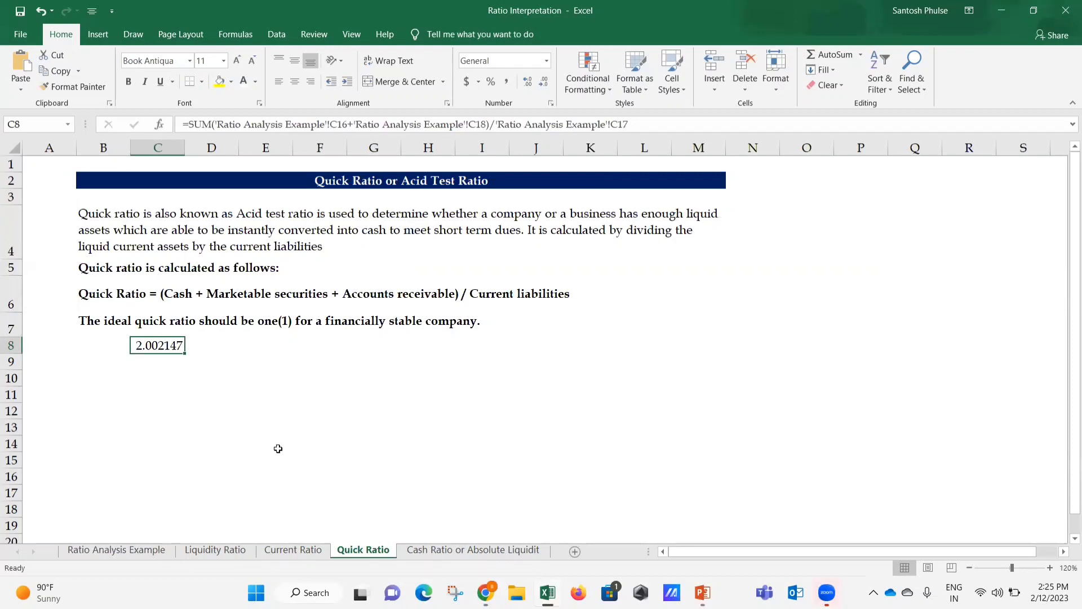
Step: Abandon the faulty quick ratio formula and restart it with =SUM(
key(F2)
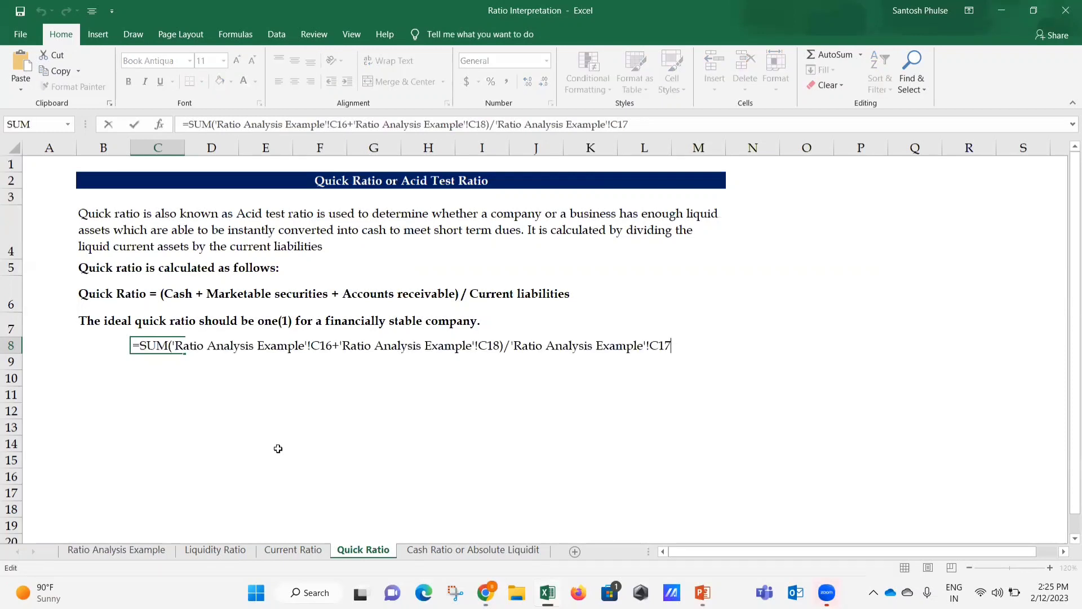
text(+sum()
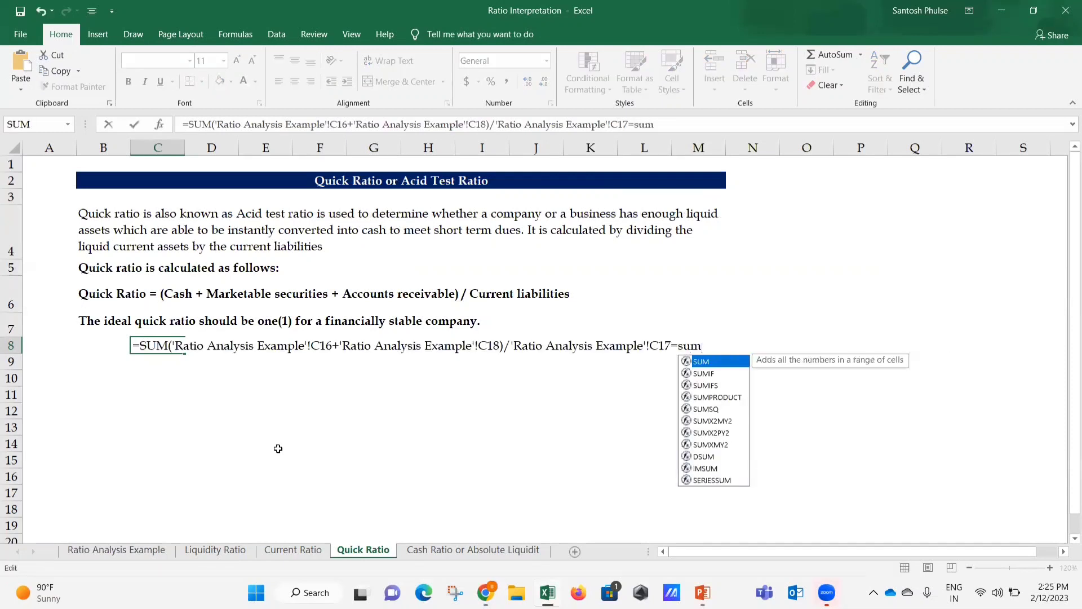
key(Escape)
key(F2)
key(Escape)
text(=sum()
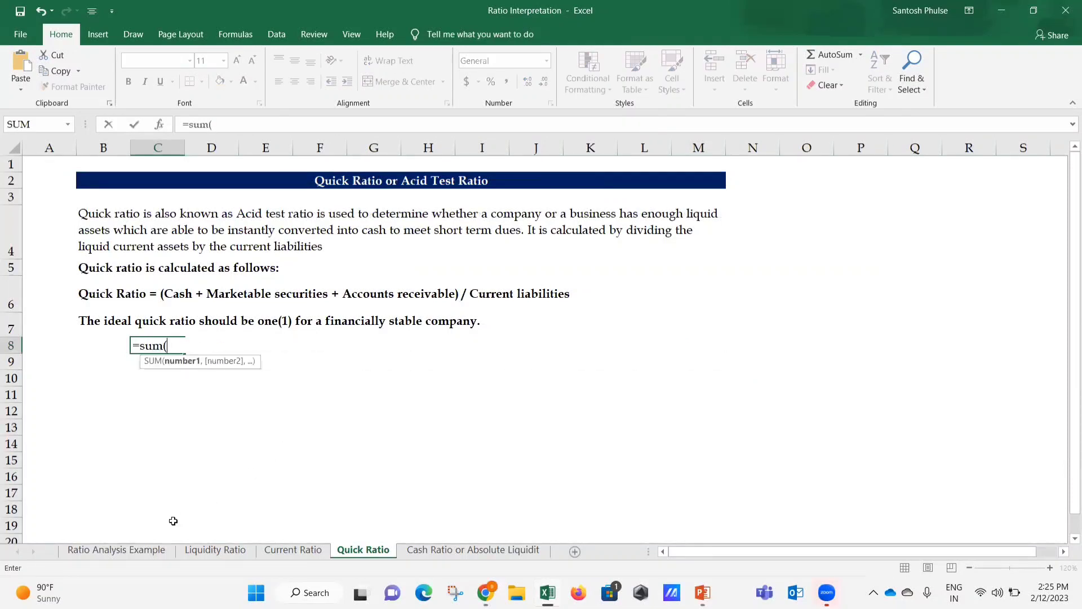
Step: Finish =SUM(cash C18 + receivables C19)/liabilities C17 using 'Ratio Analysis Example' cells
click(110, 555)
click(250, 463)
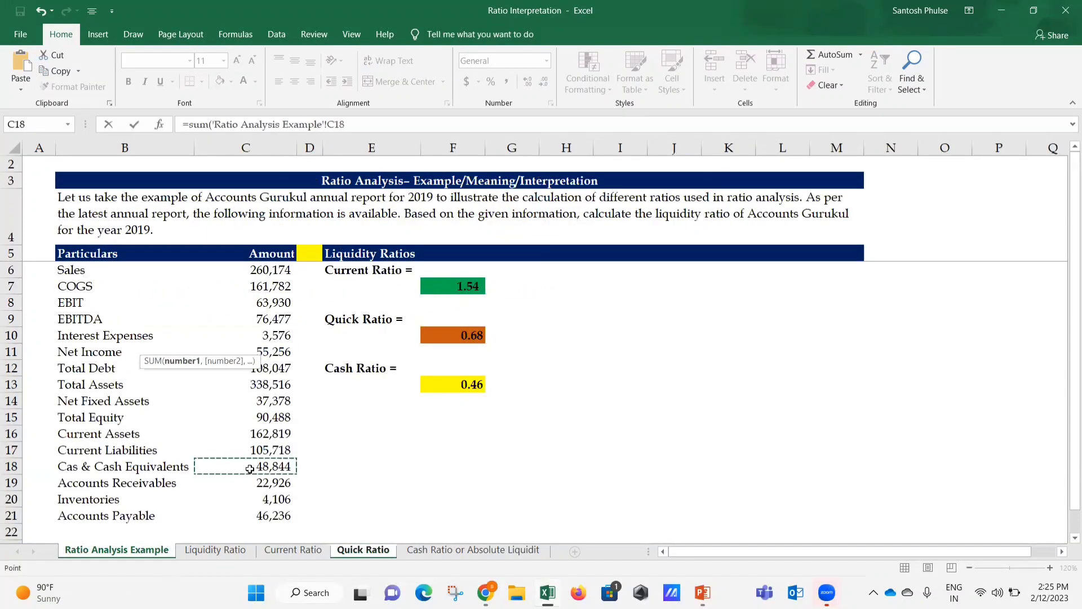
text(+)
click(278, 482)
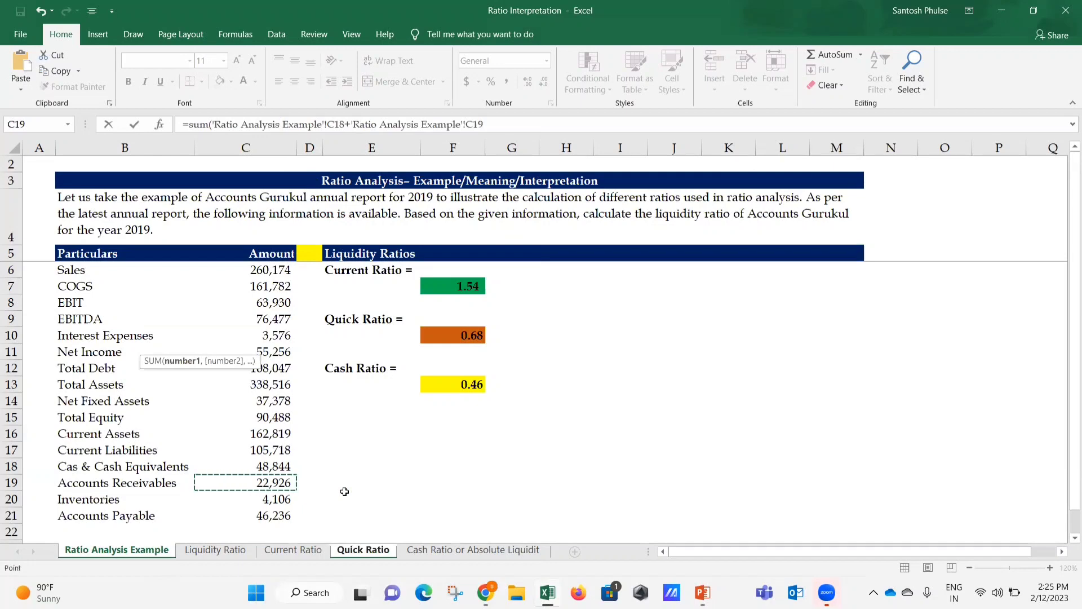
text()/)
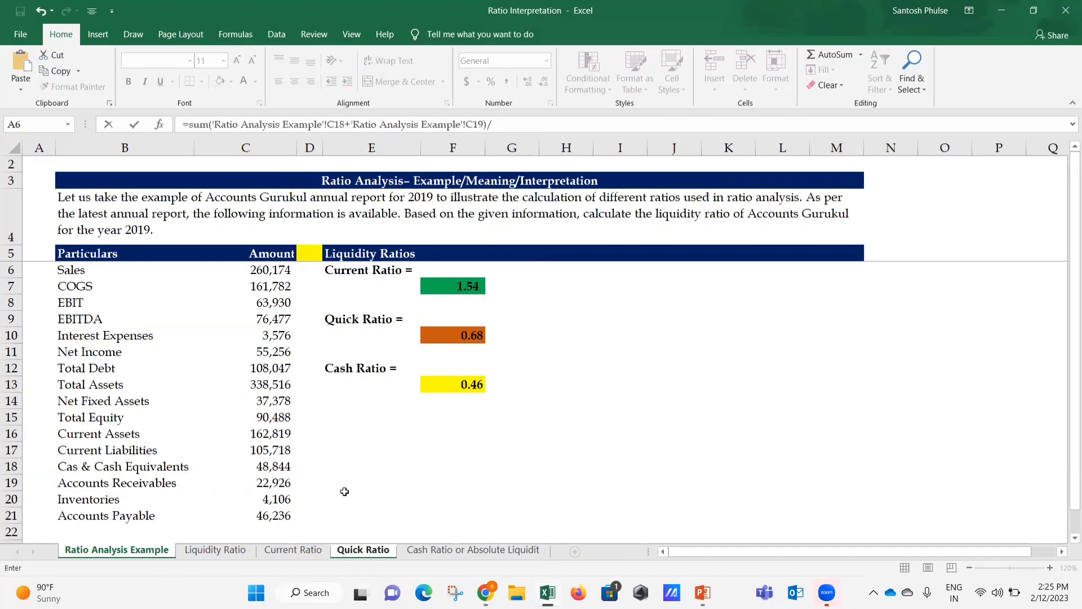
click(254, 446)
key(Return)
Step: Format the 0.68 quick ratio result in C8 with Comma Style and bold
key(Up)
click(506, 82)
key(ctrl+b)
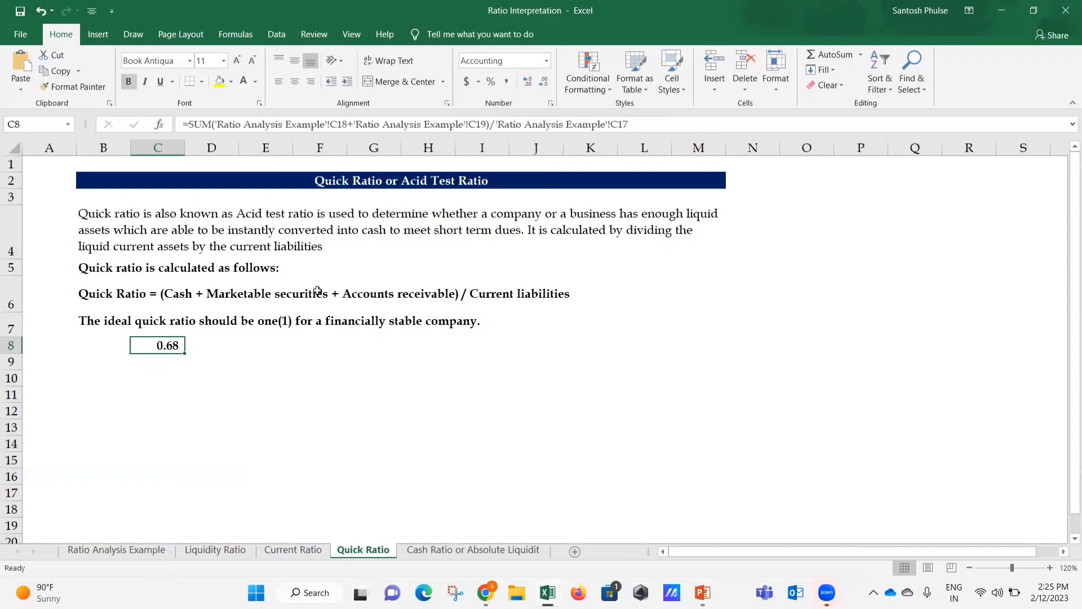
Step: Give the 0.68 quick ratio cell a yellow fill, then go to the Cash Ratio or Absolute Liquidity sheet
click(219, 82)
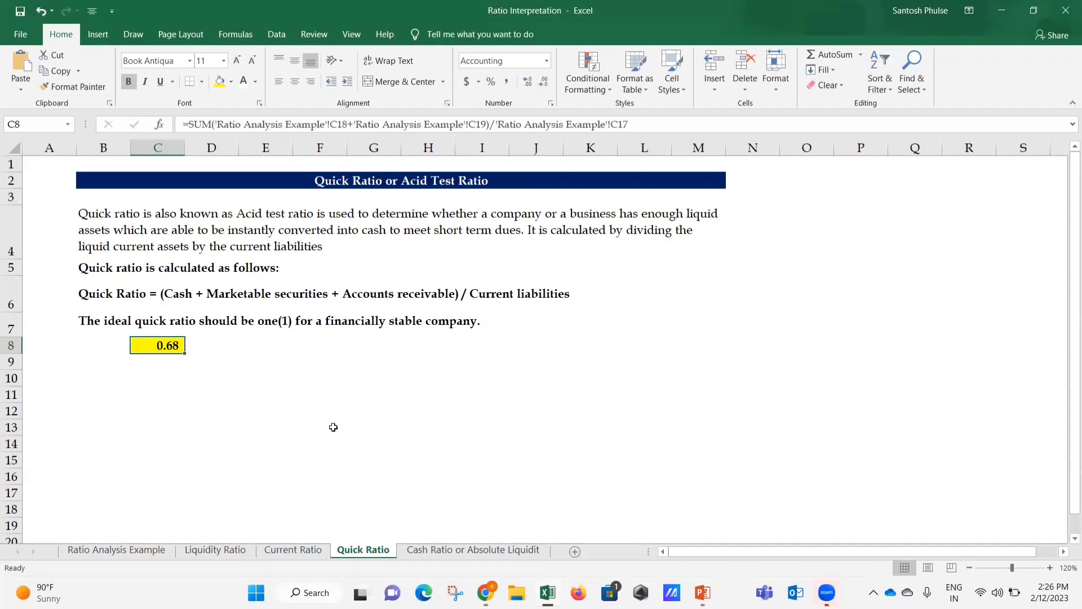
click(441, 550)
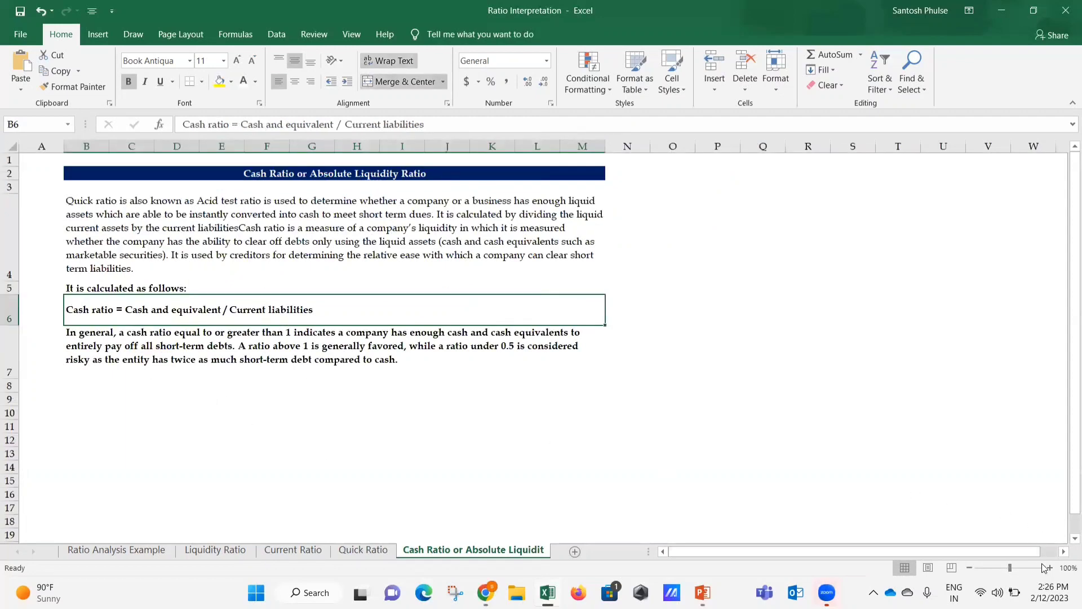
Step: Zoom the Cash Ratio sheet to 130%, review its explanation, and type = in C8
click(1051, 568)
click(1051, 569)
click(1051, 568)
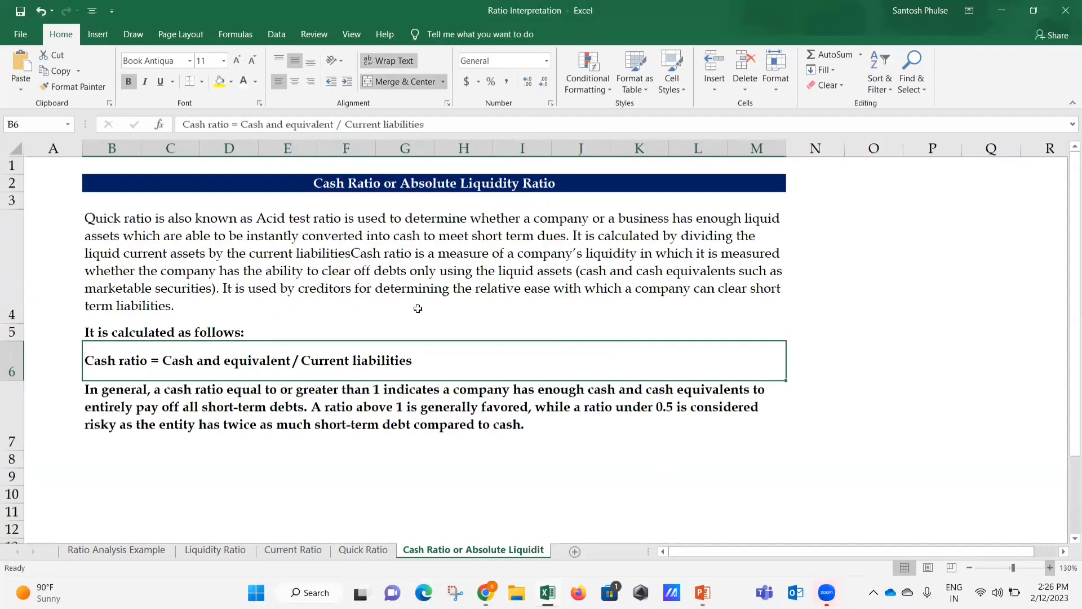
click(230, 259)
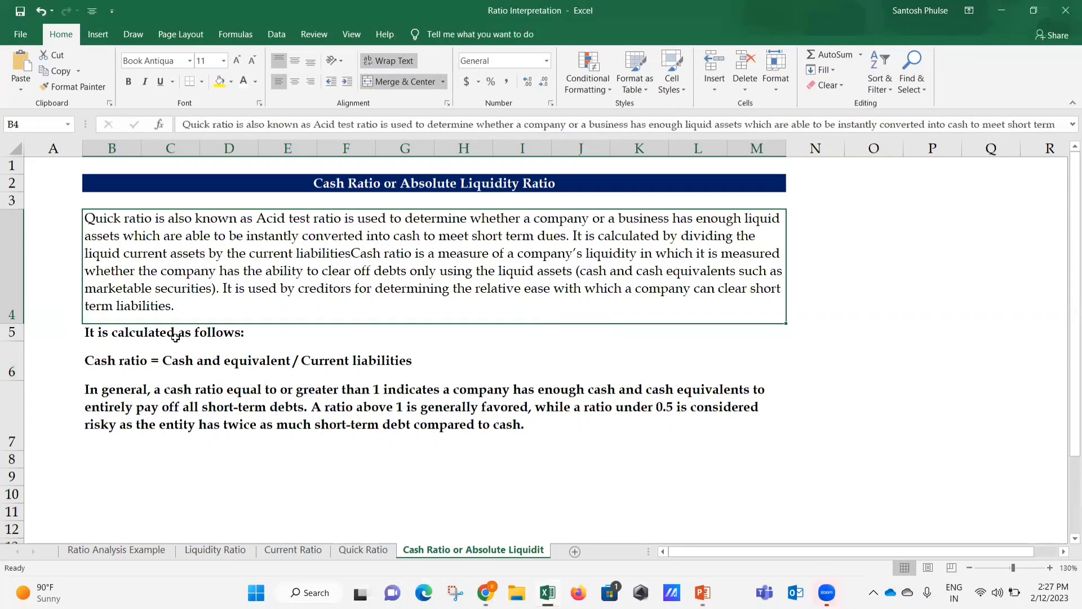
click(204, 360)
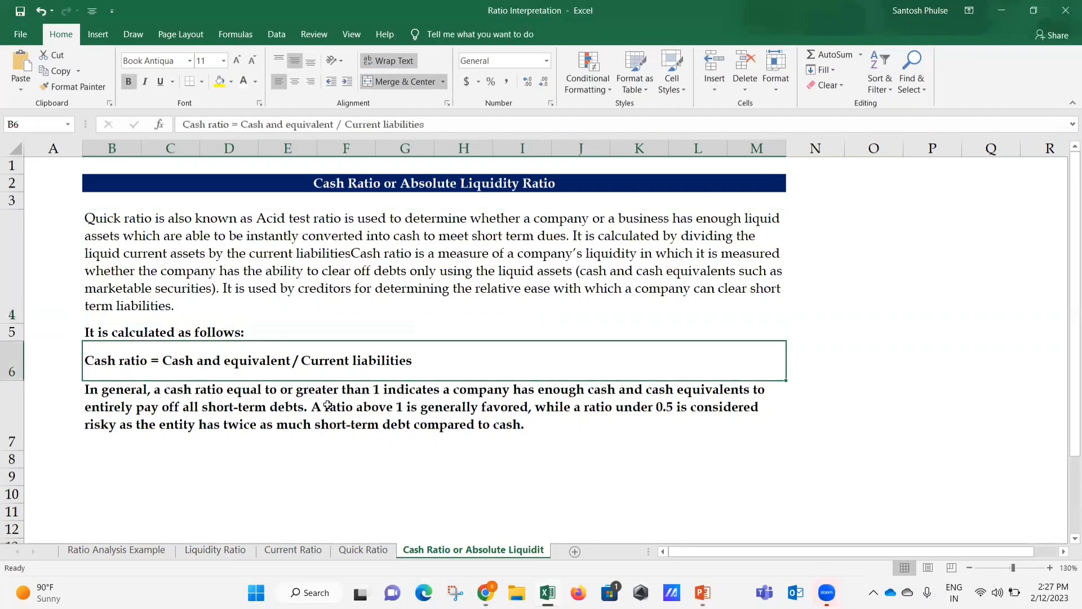
click(146, 464)
text(=)
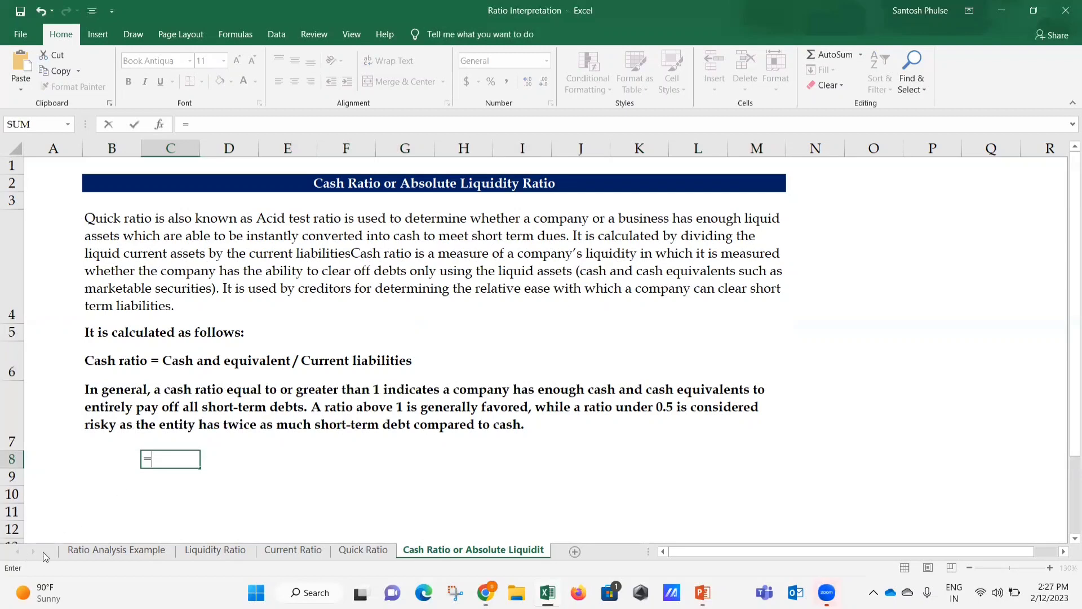
Step: Finish the cash ratio formula as 'Ratio Analysis Example'!C18 / C17 (cash over current liabilities)
click(82, 552)
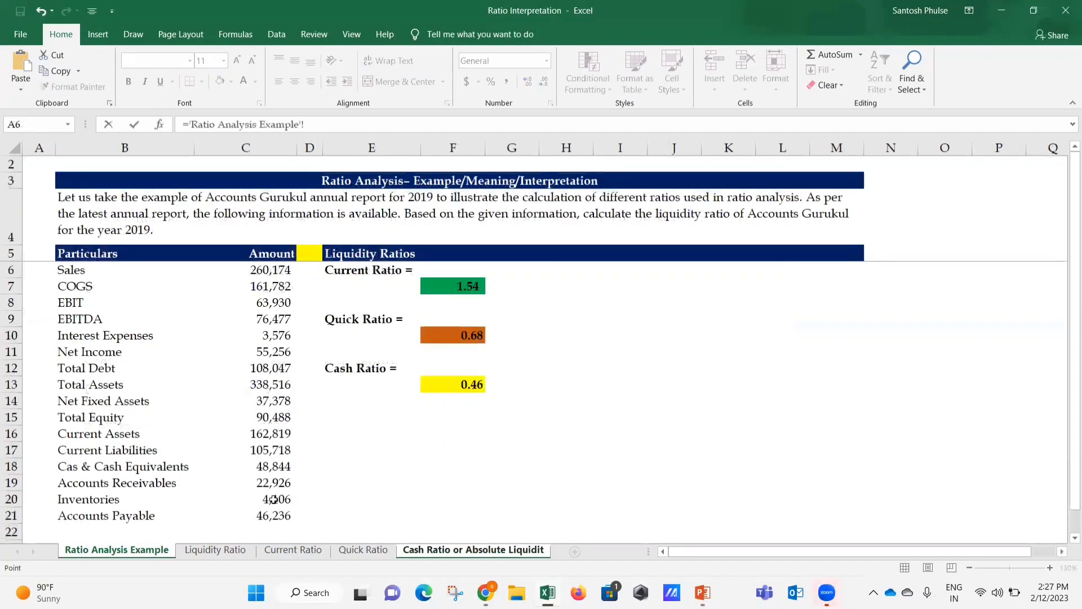
click(267, 470)
text(/)
click(249, 450)
key(Return)
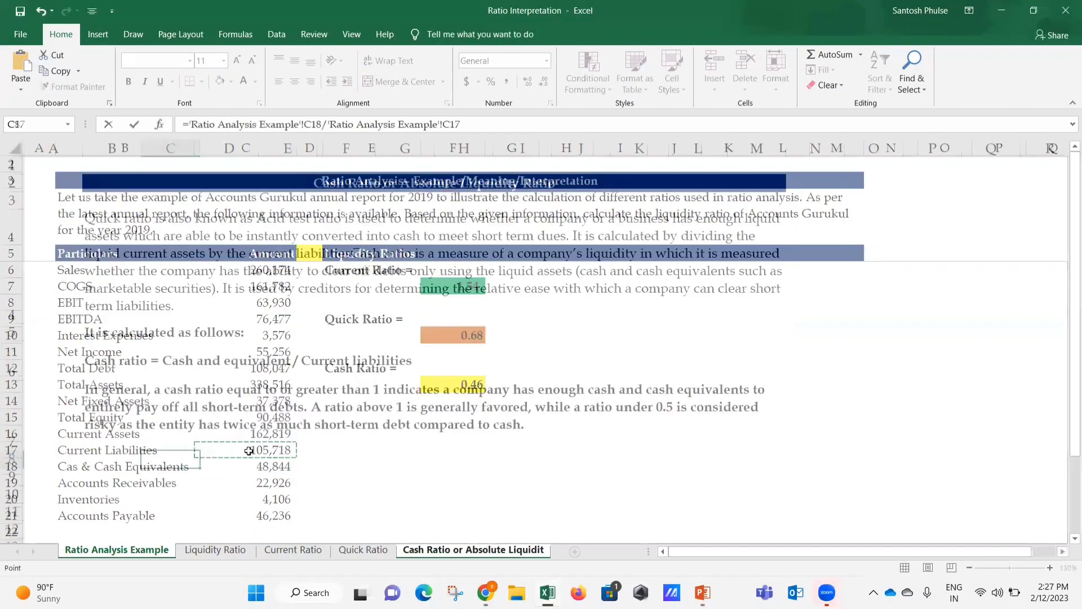
Step: Show the 0.46 cash ratio with Comma Style, bold and a yellow fill
click(505, 83)
key(ctrl+b)
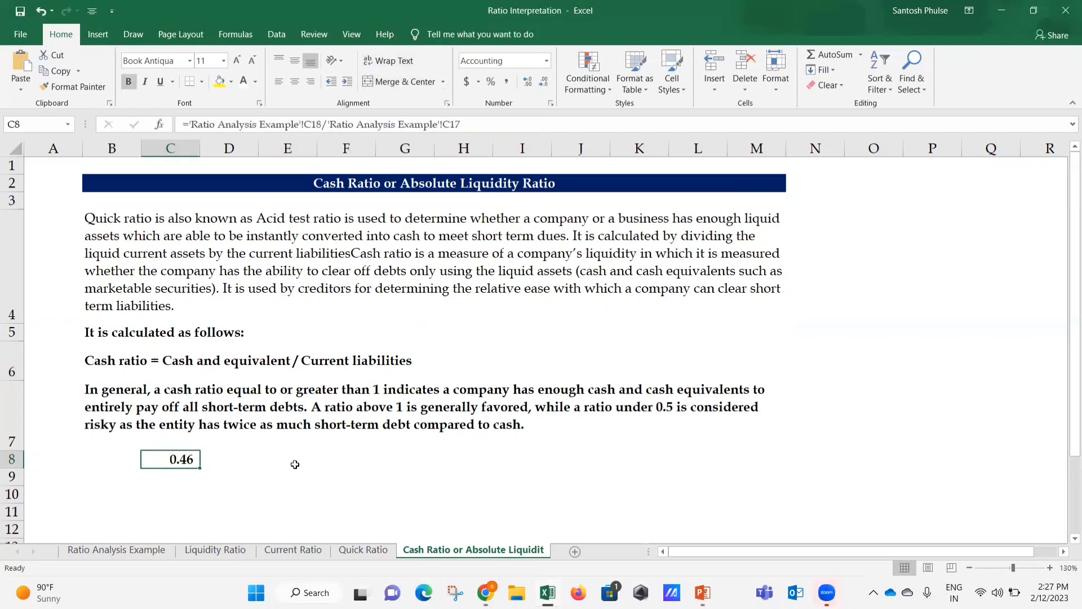
click(220, 85)
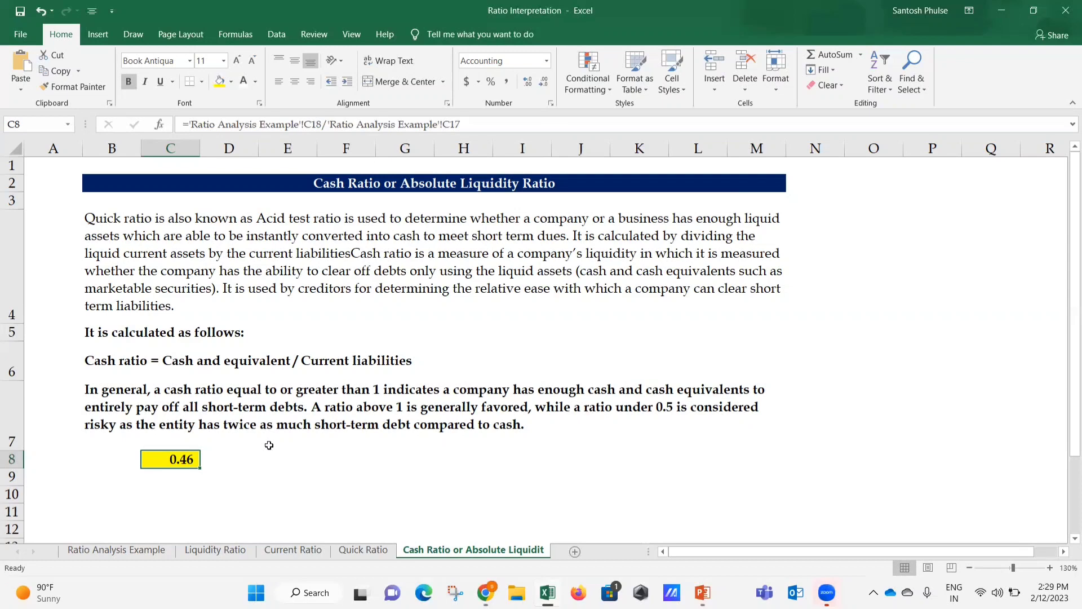
click(363, 539)
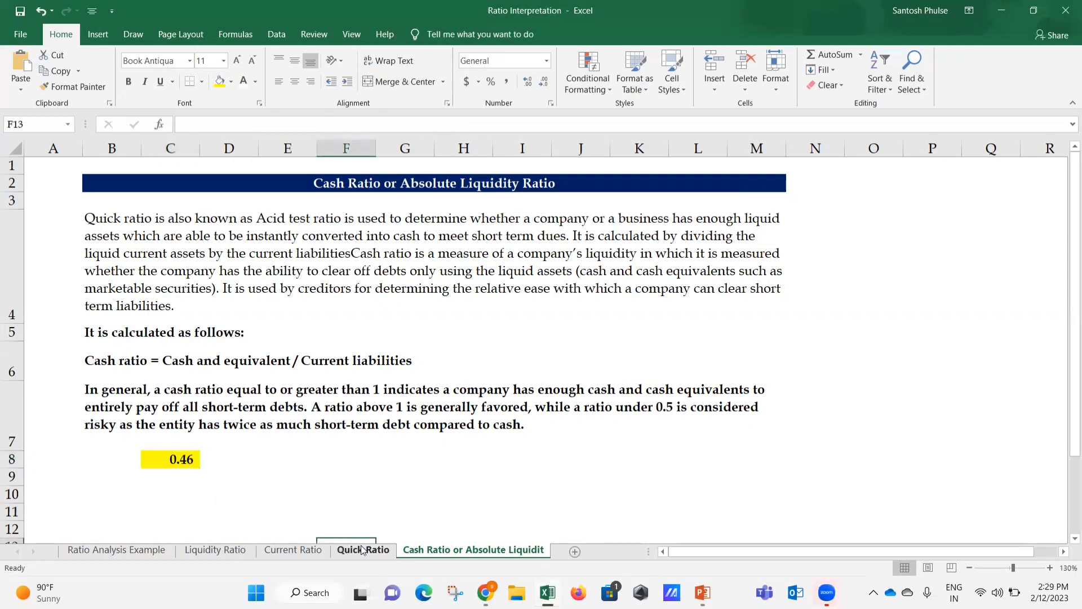
Step: Review the Quick, Current and Liquidity Ratio sheets, then Ratio Analysis Example, then the slide show
click(362, 550)
click(293, 550)
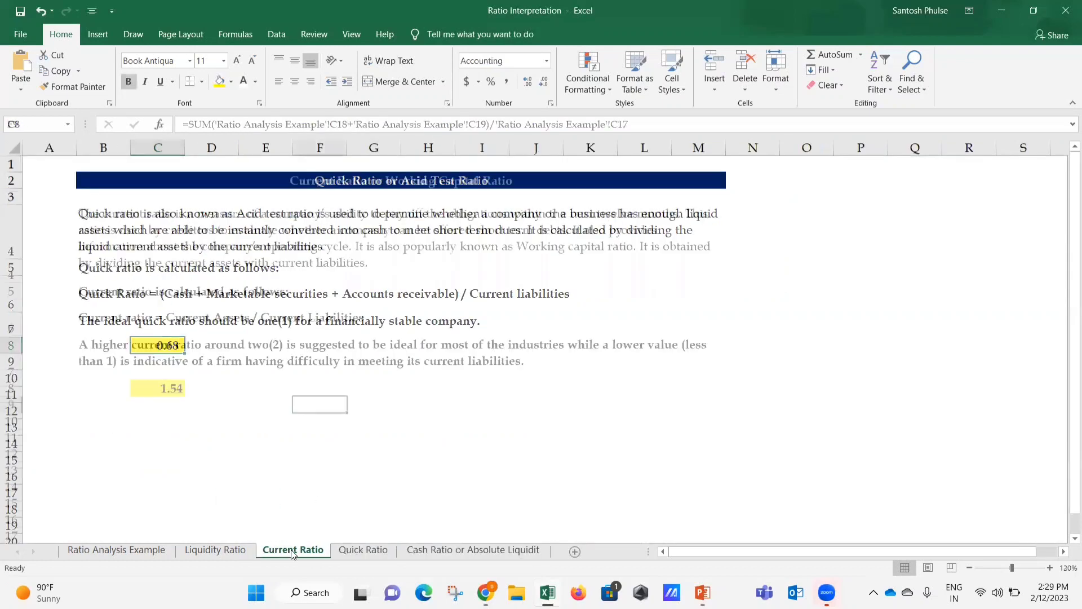
click(239, 551)
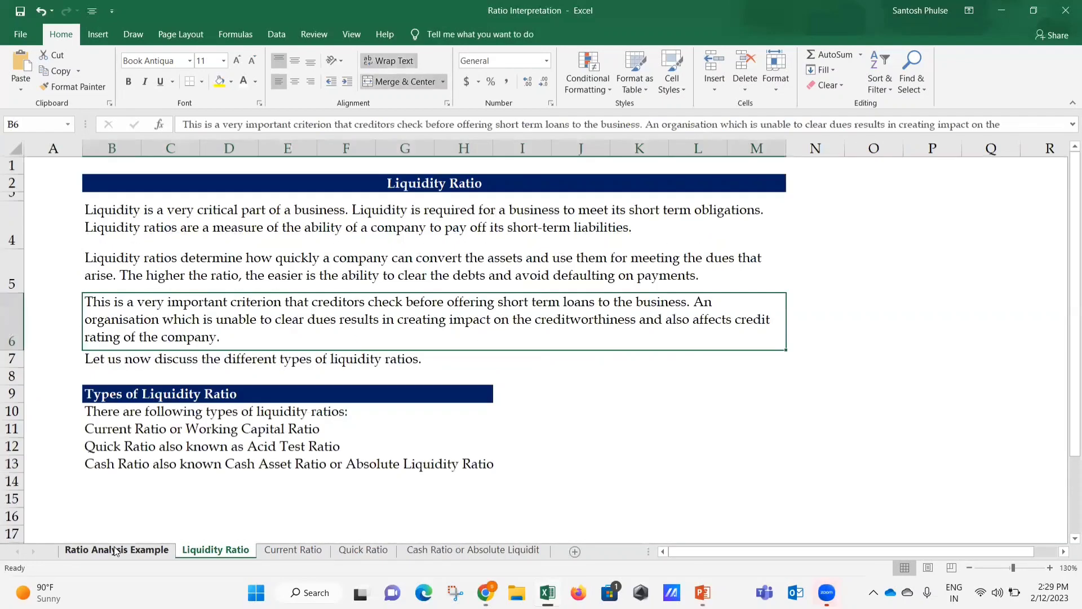
click(115, 551)
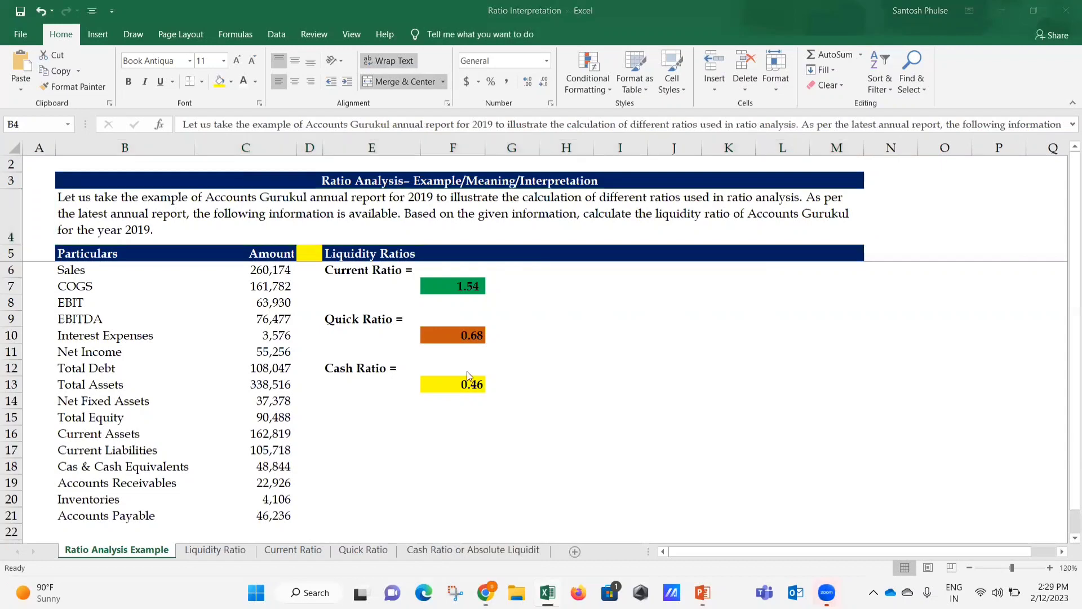
key(alt+Tab)
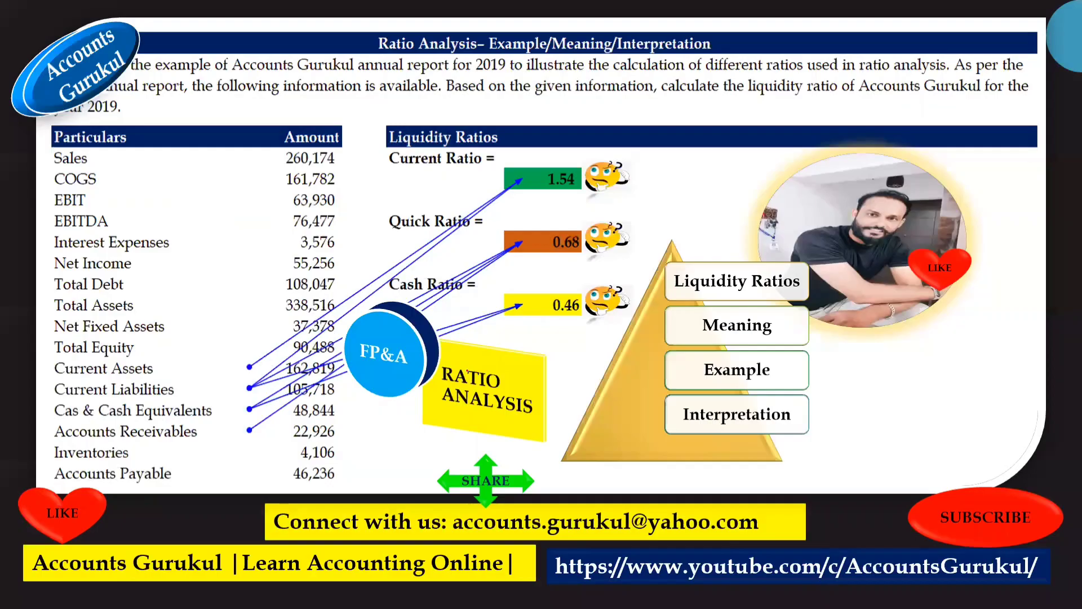